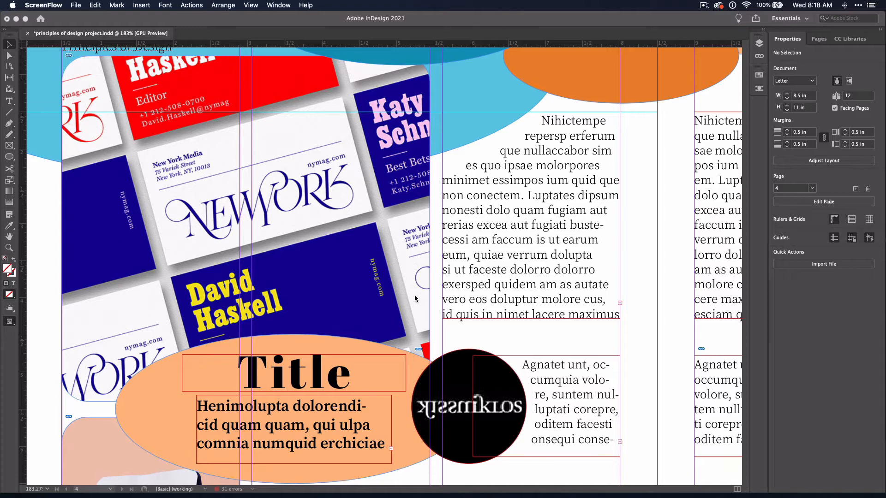
Step: Replace the placeholder title in the orange ellipse with "Proximity"
click(313, 376)
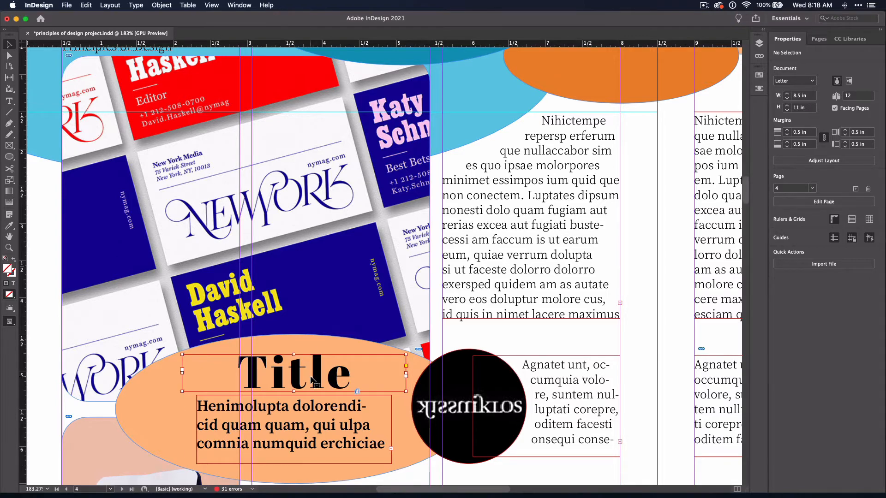
double_click(312, 376)
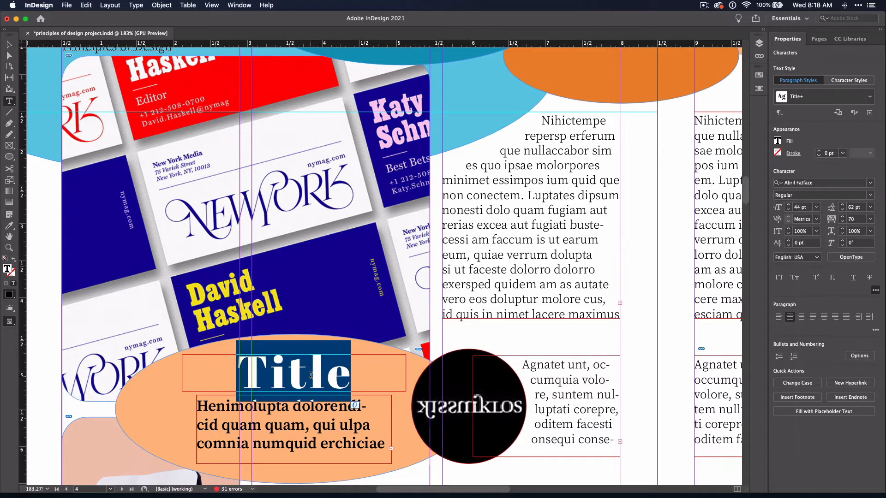
text(Proximi)
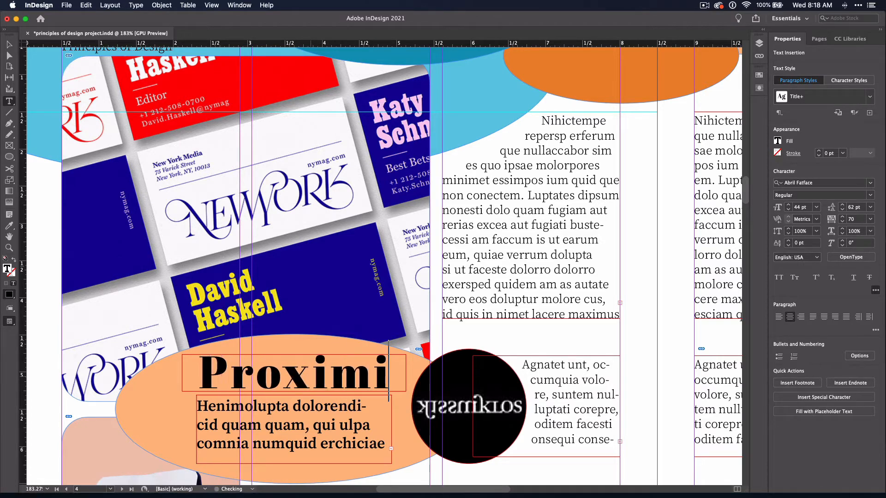
text(-)
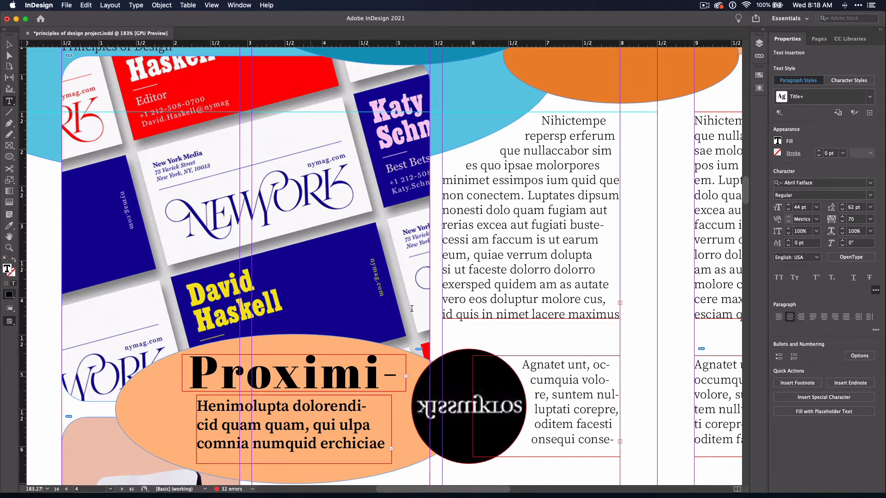
click(475, 332)
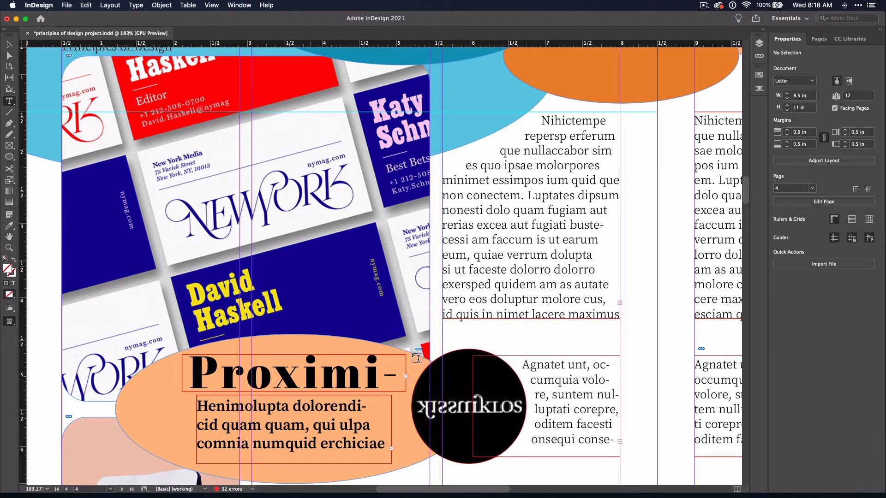
Step: Try threading the title's overset text into a new frame about 1.3 in wide above the lower body text, and undo it
key(v)
click(406, 370)
click(404, 375)
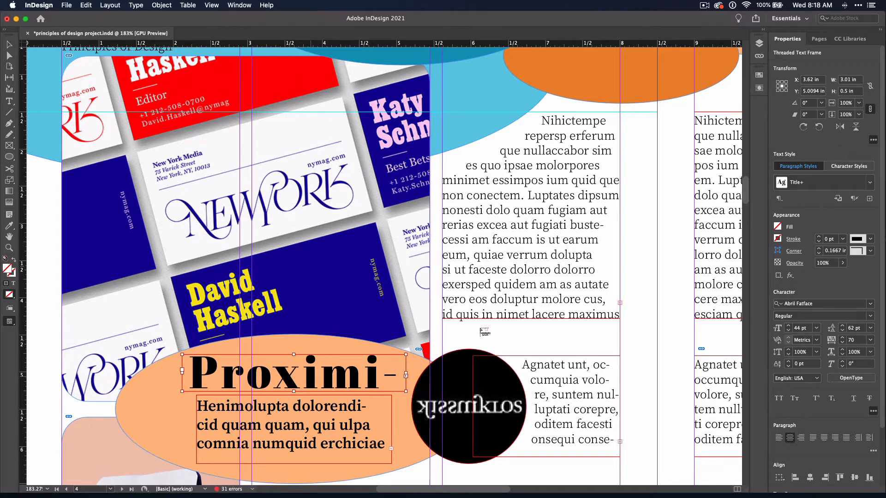
drag(480, 328, 577, 386)
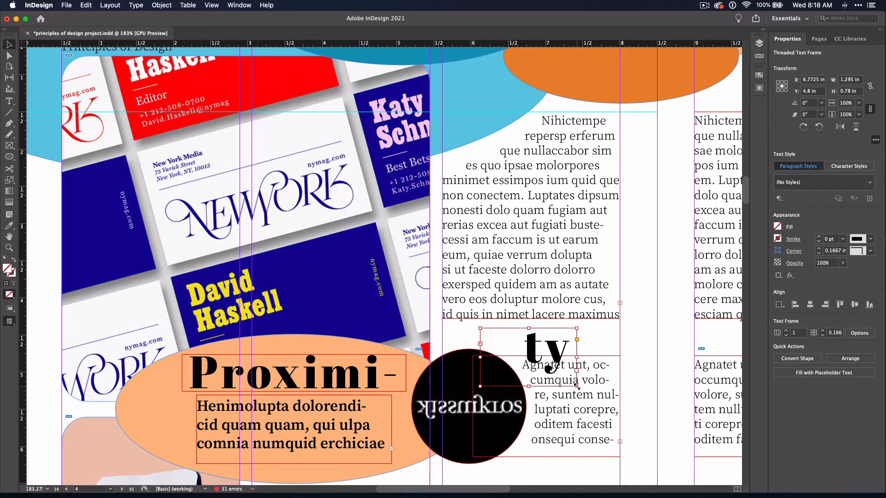
key(cmd+z)
key(cmd+z)
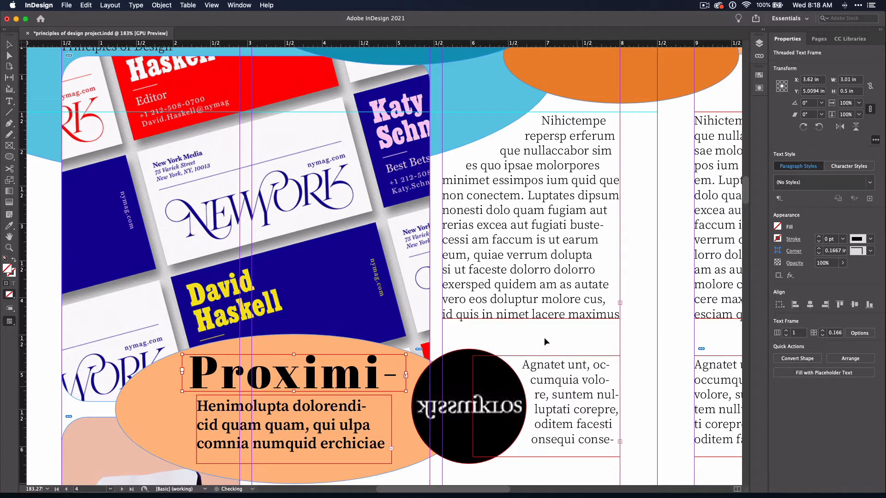
Step: Widen the title's text frame evenly on both sides to about 3.4 in so the whole word fits
click(406, 374)
drag(182, 373, 167, 375)
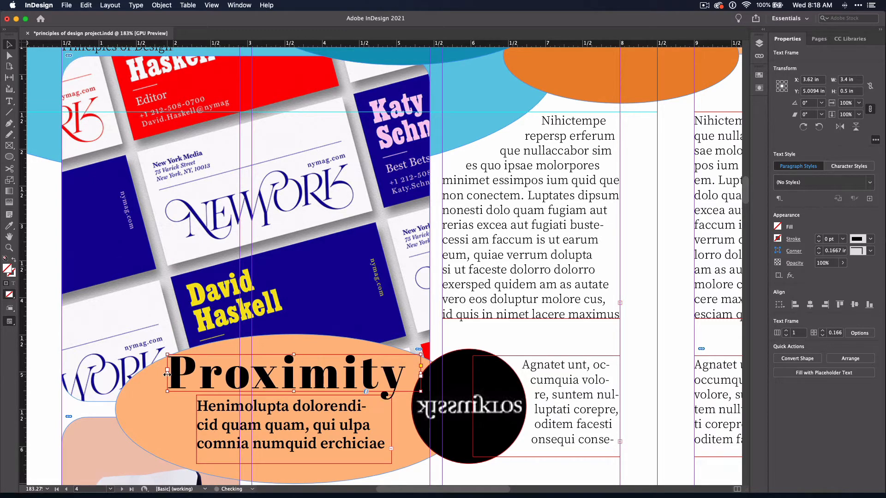
double_click(226, 375)
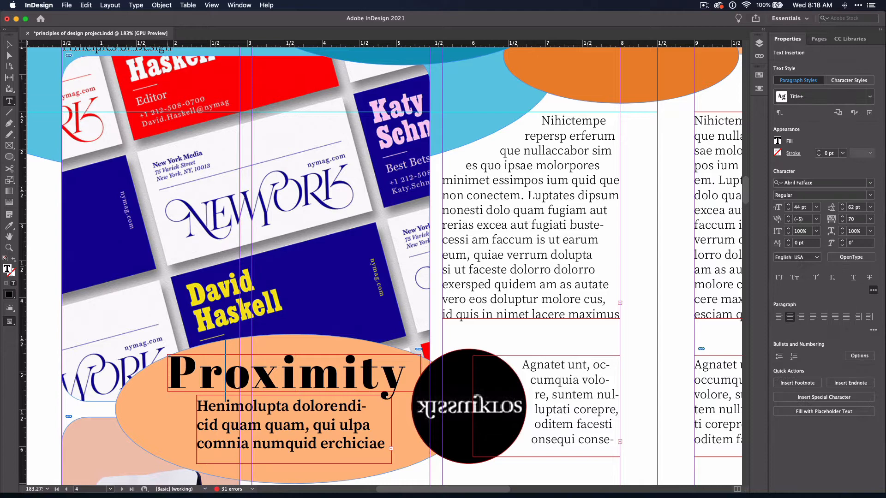
click(102, 414)
key(v)
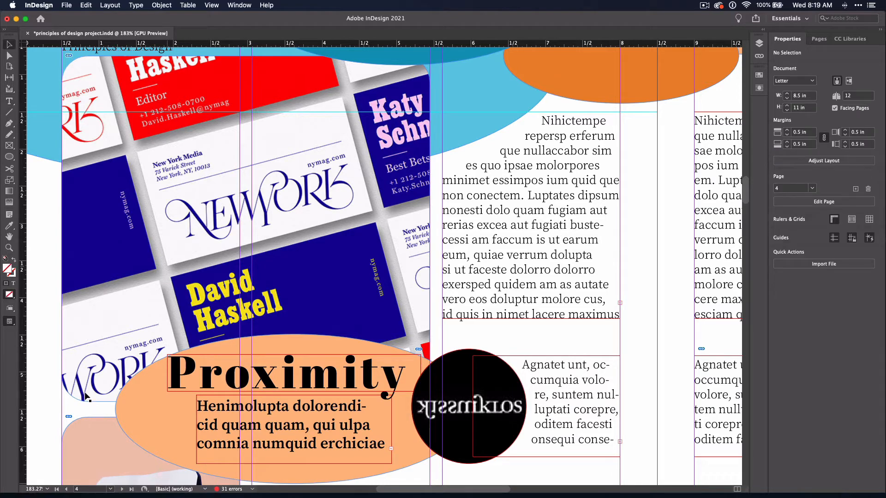
Step: Narrow the title and subtitle group to about 3.28 in and stretch the orange ellipse behind it to about 4.8 in wide
click(176, 381)
key(Right)
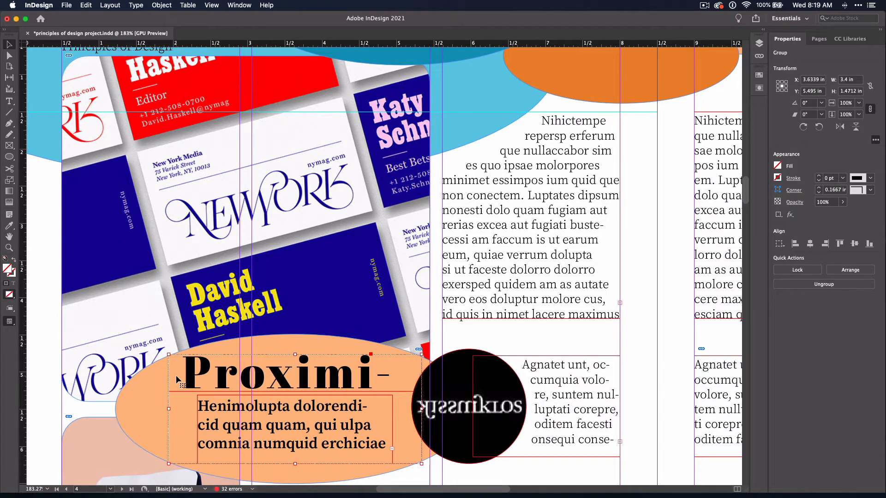
key(Left)
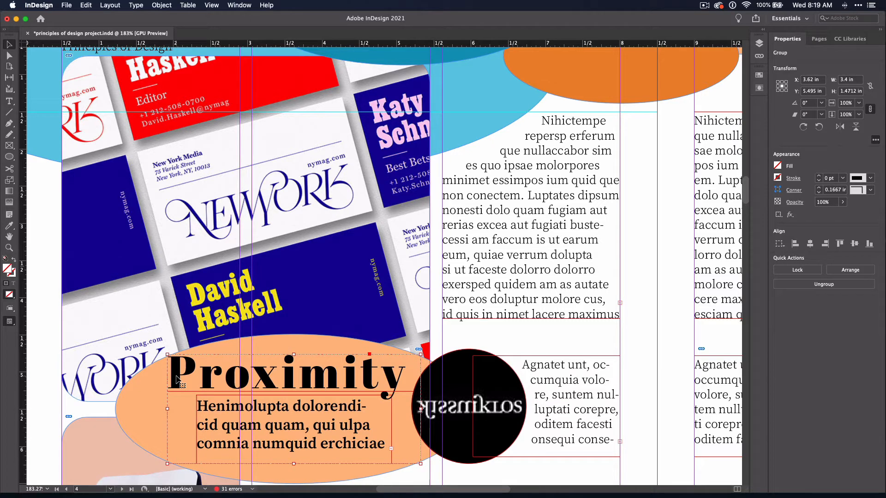
drag(419, 409, 414, 409)
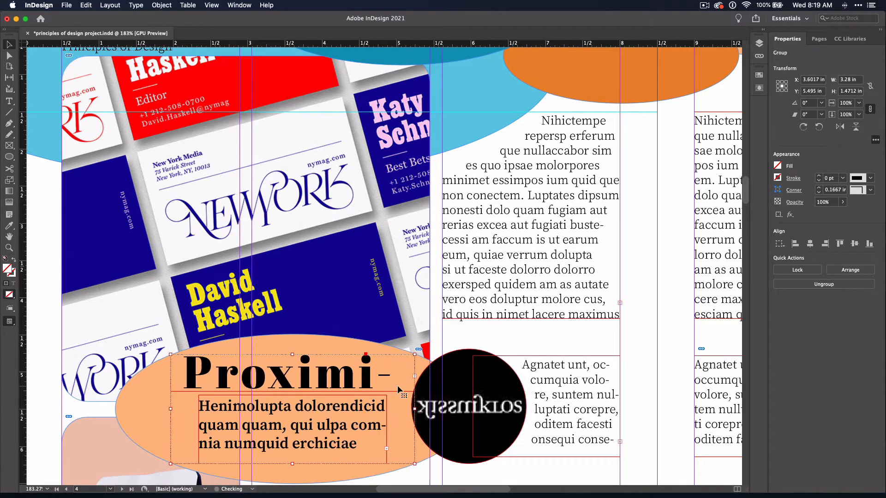
click(335, 341)
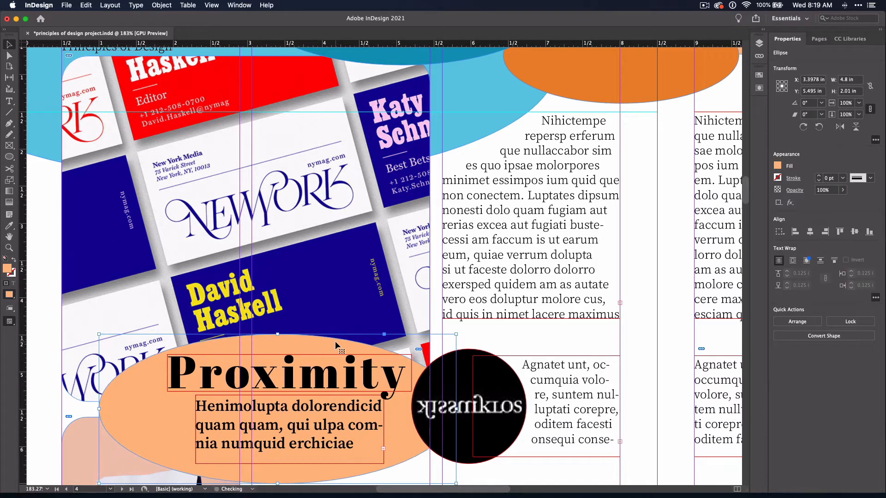
Step: Replace all the placeholder subtitle text with "Grouping related items together."
click(337, 405)
triple_click(338, 405)
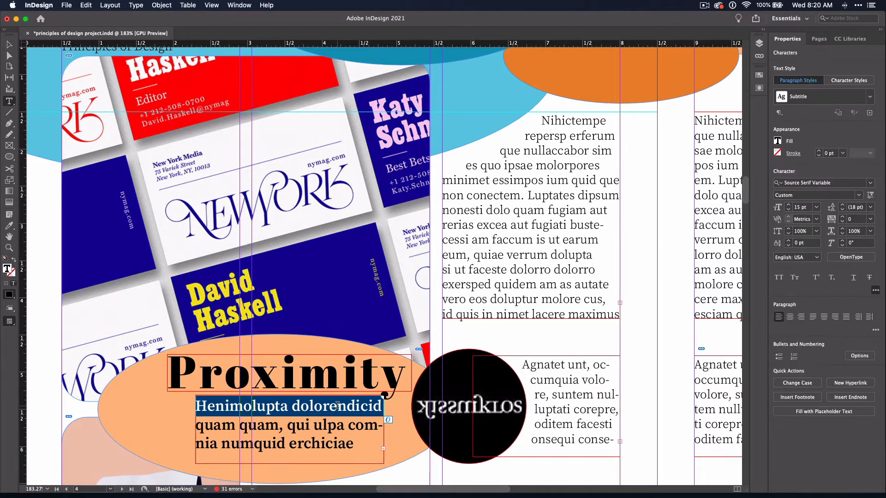
key(super+a)
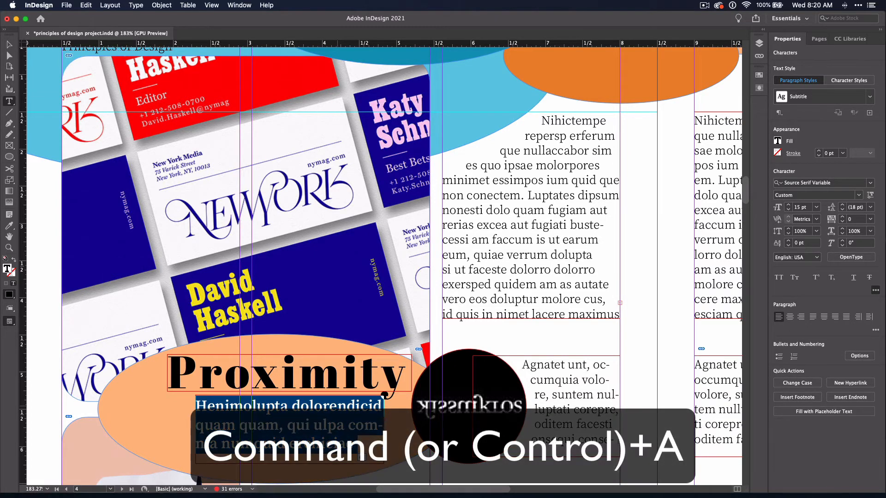
text(Group)
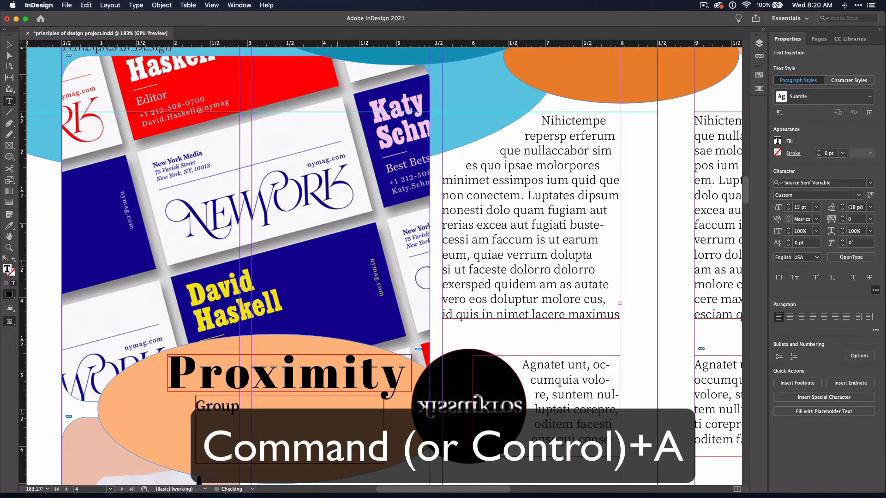
text(ing related items together.)
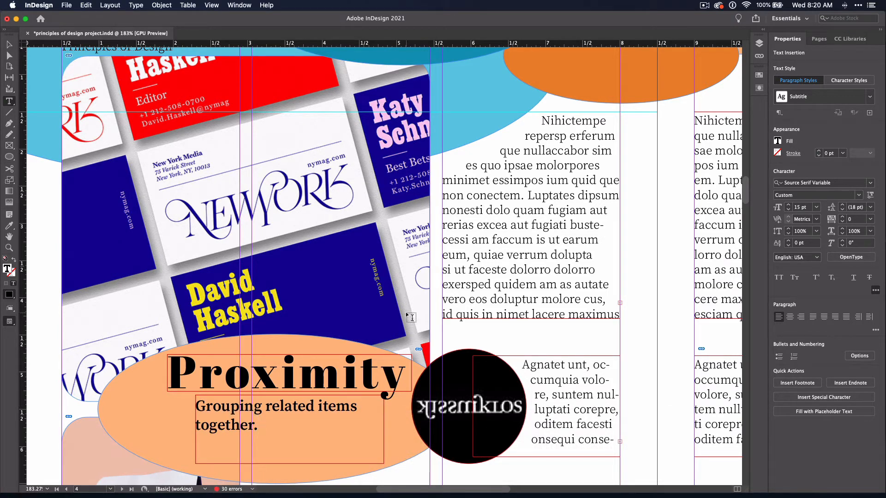
Step: Replace the placeholder body text beside the business cards with "This design shows excellent proximity because it groups different pieces of information together."
click(504, 209)
key(super+a)
key(BackSpace)
text(This design s)
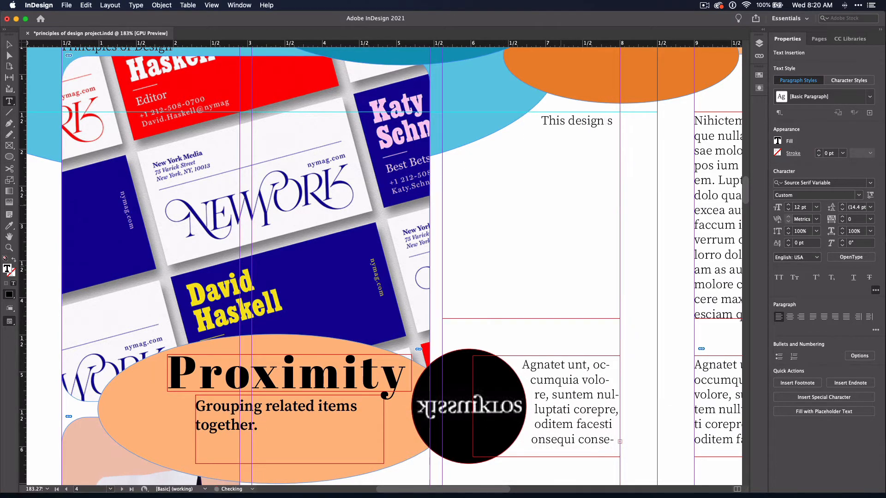
text(hows excellent proximity because )
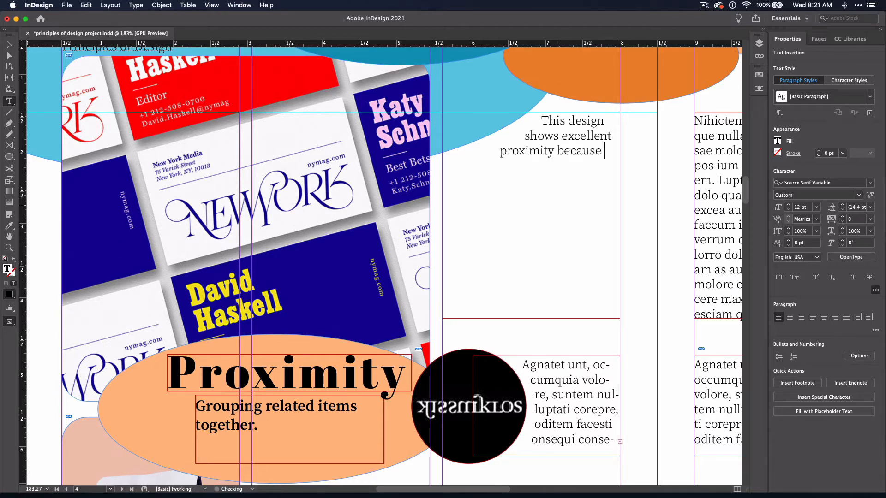
text(it groups different pieces)
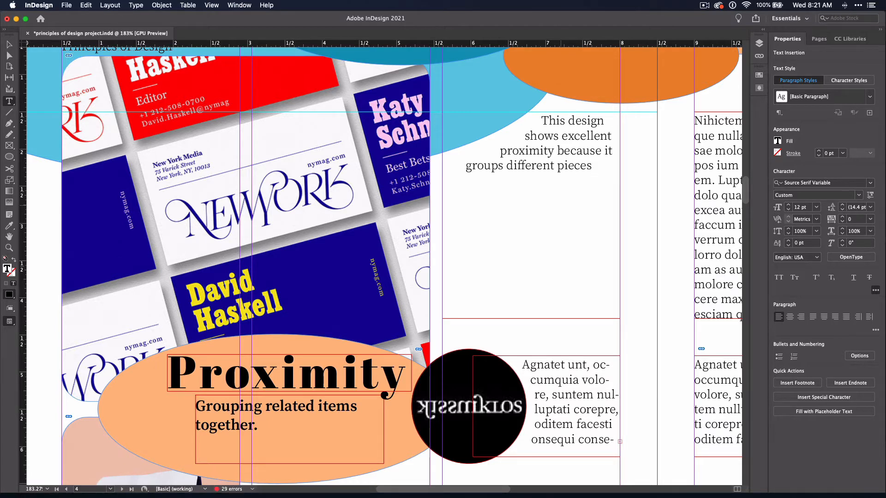
text( of information together. These busine)
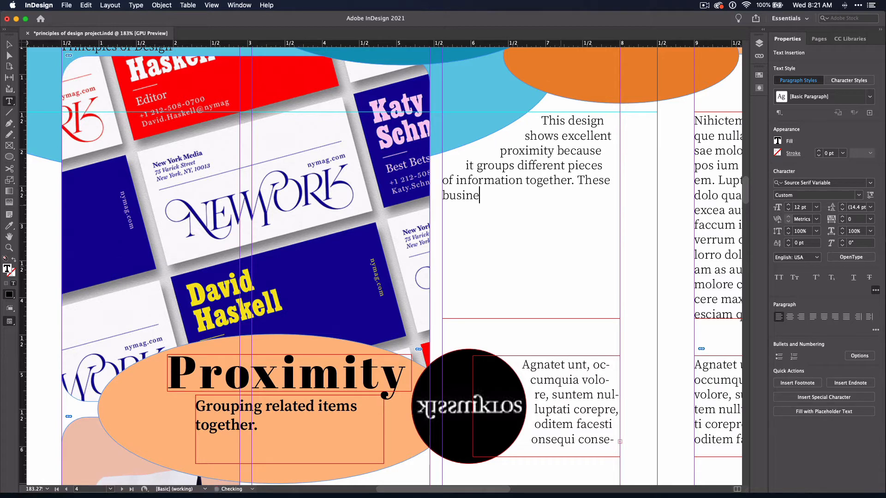
Step: Continue the paragraph with "These business cards don't have a lot of information on them but the few parts that are related"
text(ss cards don't have a lot of information on them but the few parts)
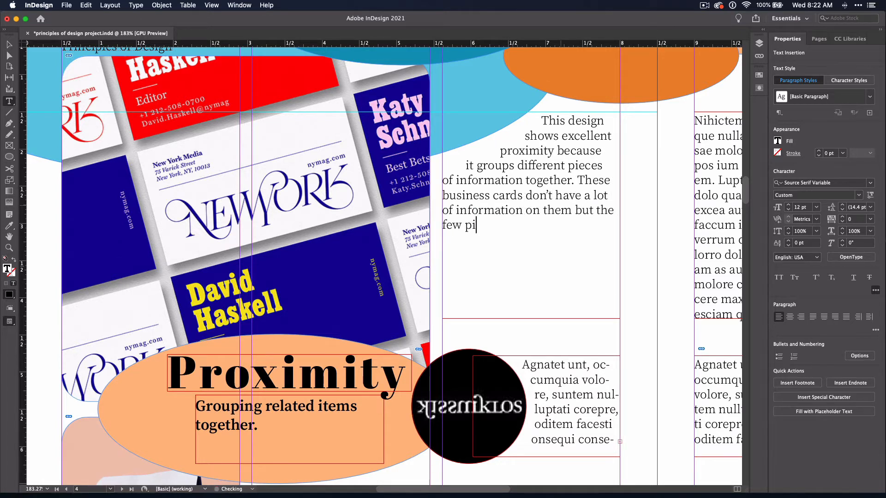
text( that are related)
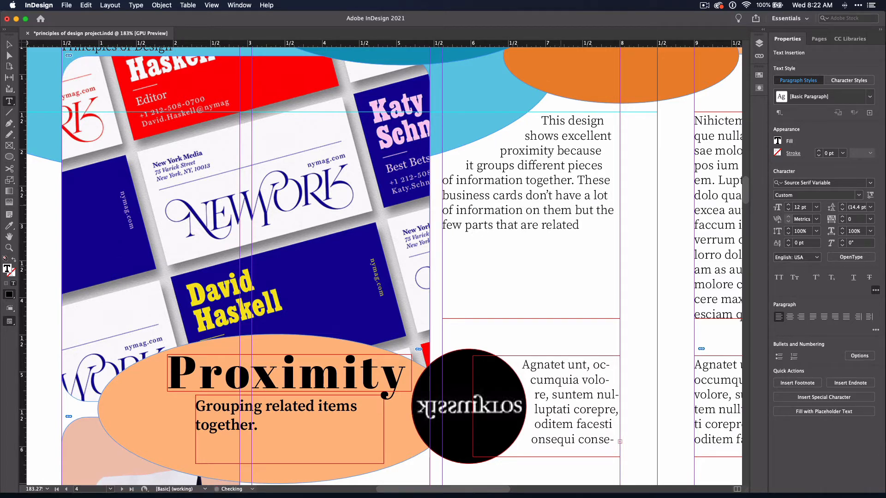
Step: Finish the paragraph with "are easy to follow. The main white card in the middle has 3 parts: the address, the website, and the logo."
text( are easy to follow. The main white card in the middle has )
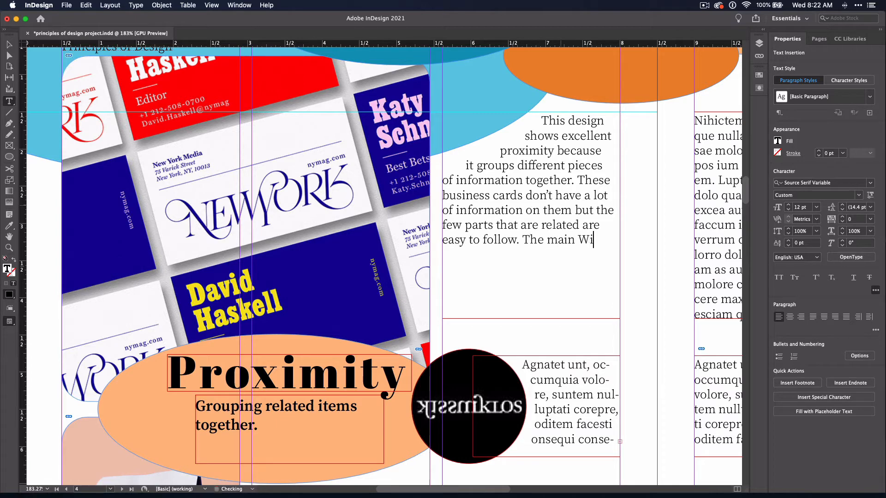
text(3 parts: the address, the)
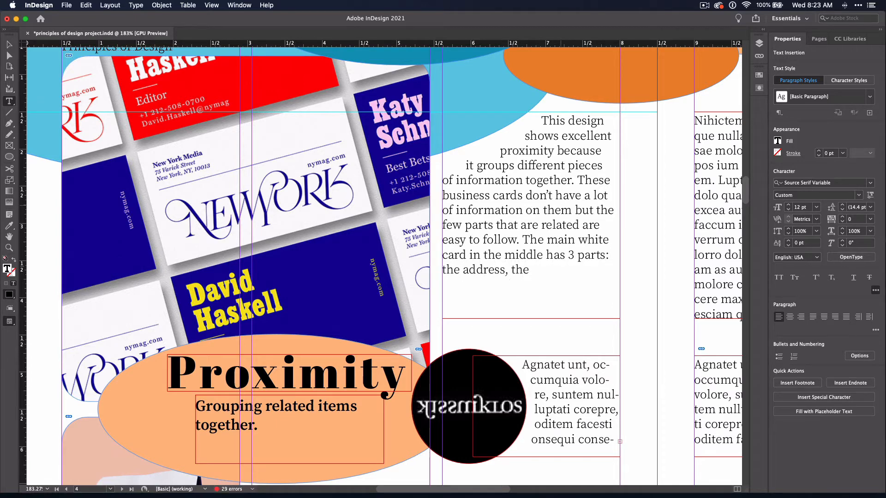
text( website, and the logo.)
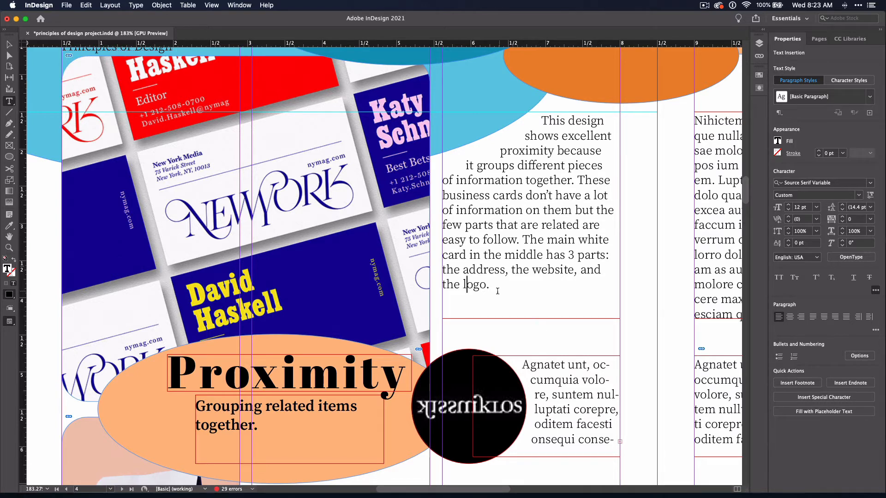
Step: Set the vertical justification of the proximity paragraph's text frame to Bottom
drag(497, 291, 537, 117)
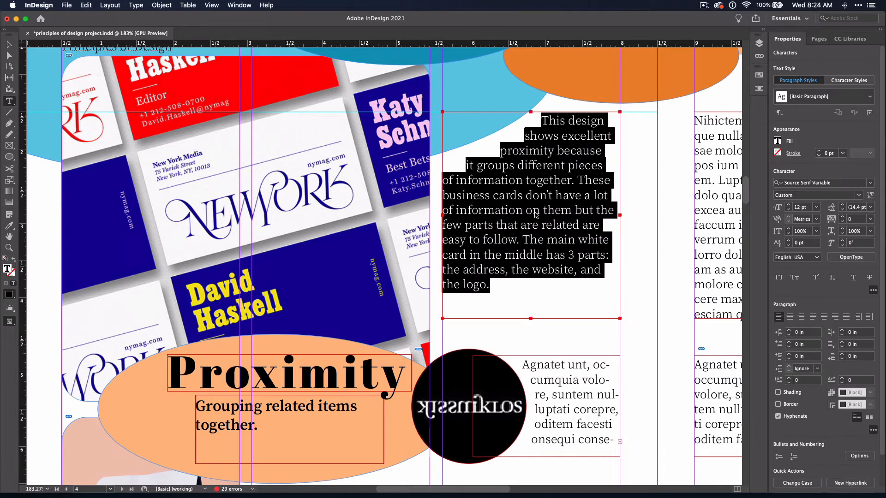
right_click(535, 213)
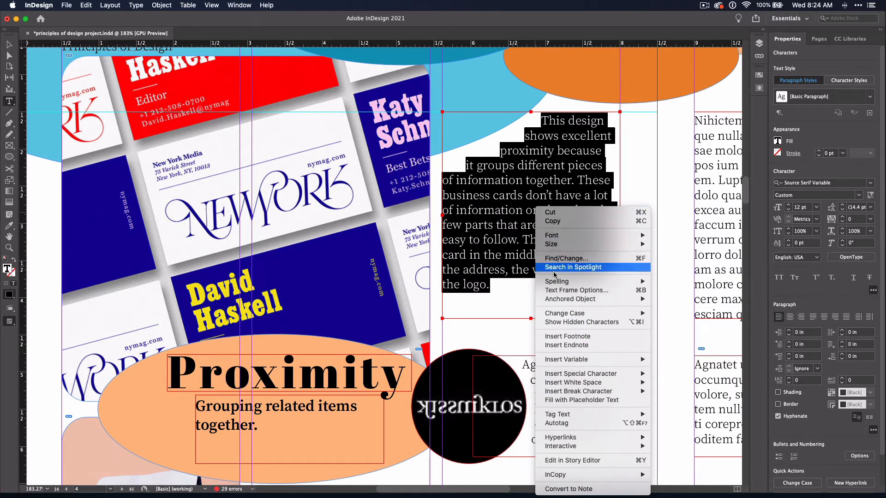
click(553, 290)
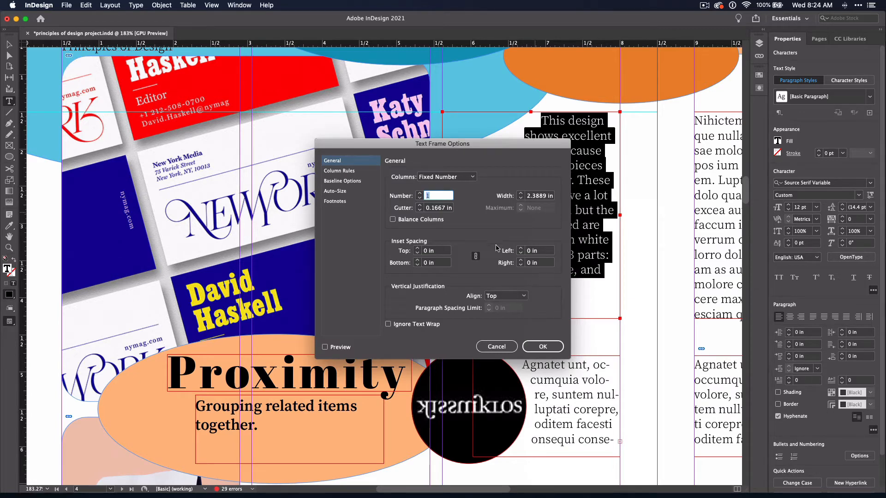
click(505, 295)
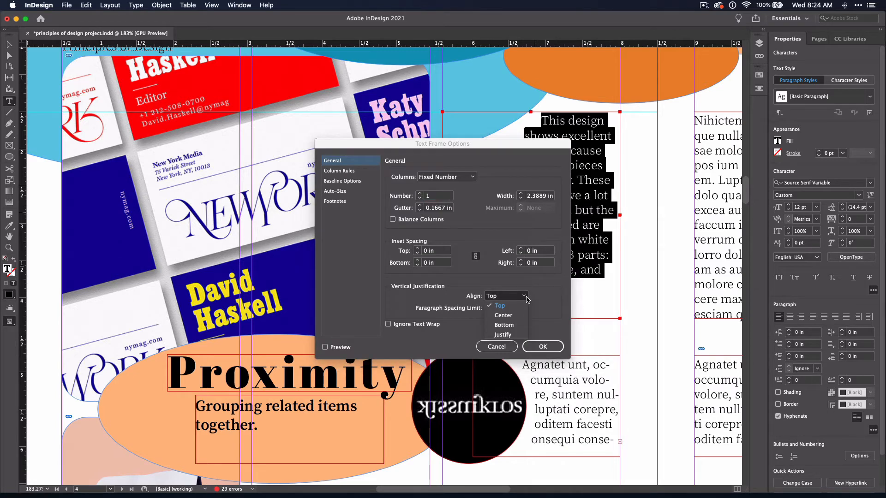
click(502, 325)
click(535, 346)
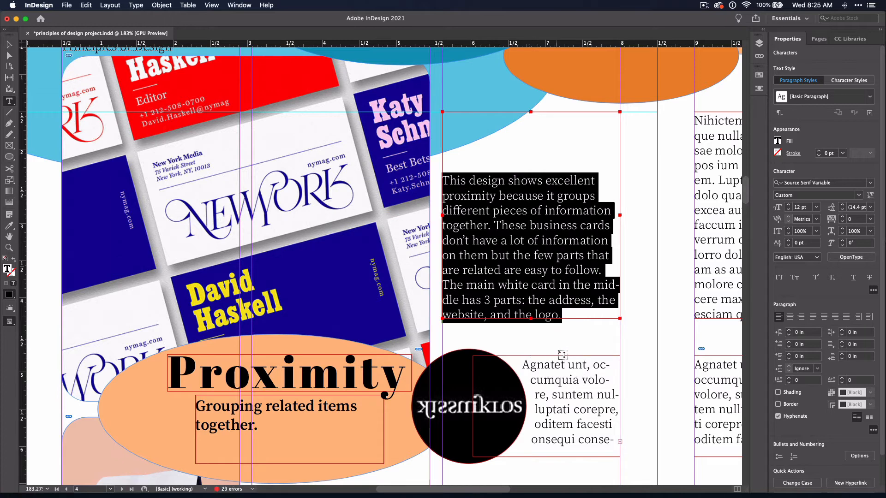
click(631, 345)
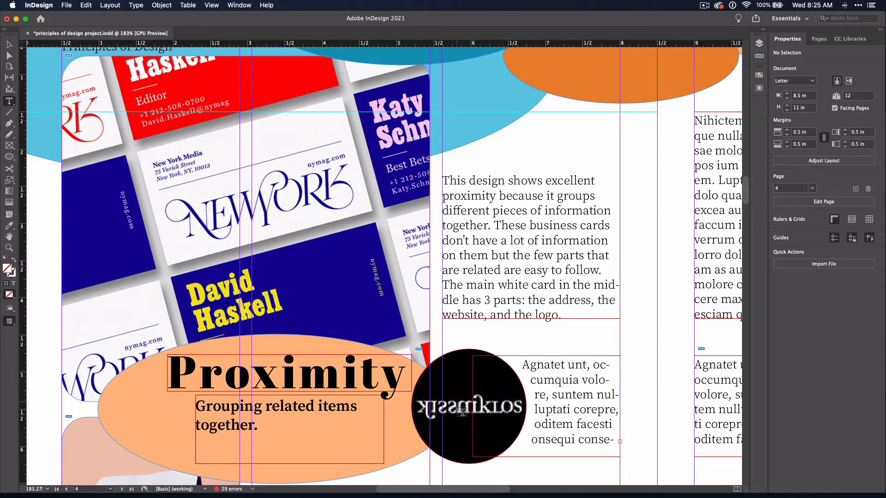
Step: Move kissmilkos logo.png from the Downloads folder in Finder into the project's Links PoD folder, then return to InDesign
drag(885, 385, 738, 384)
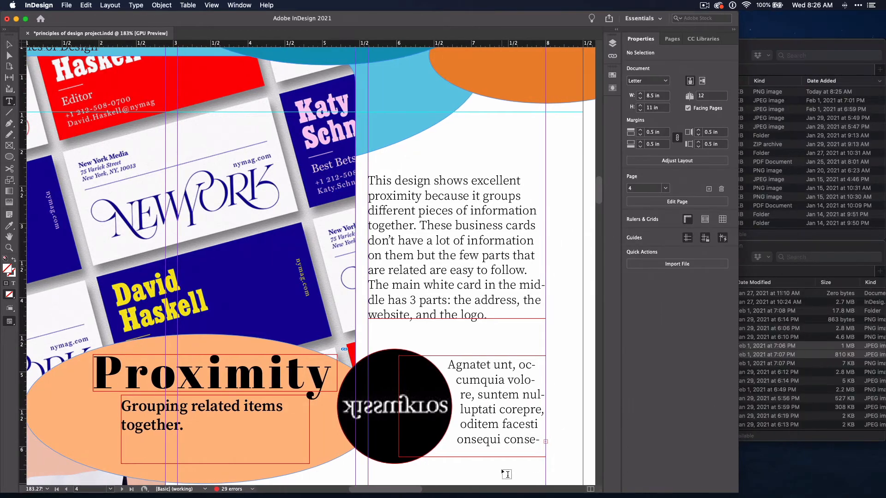
click(784, 208)
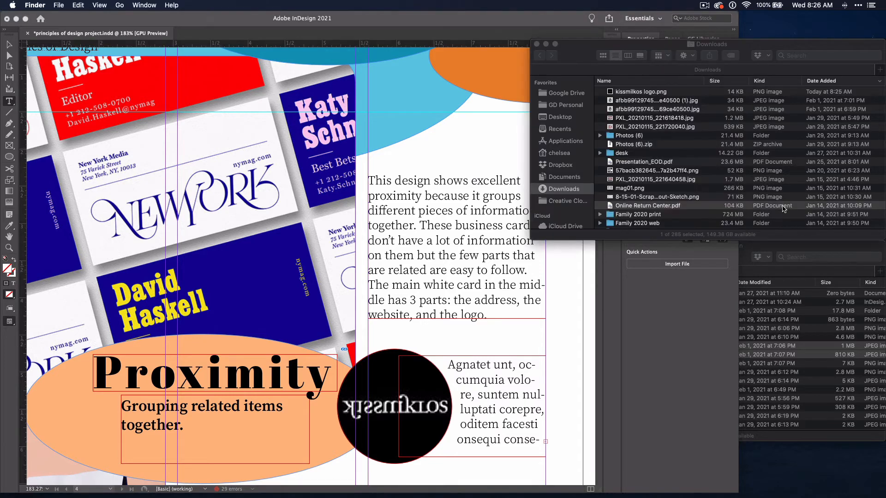
drag(647, 94, 763, 360)
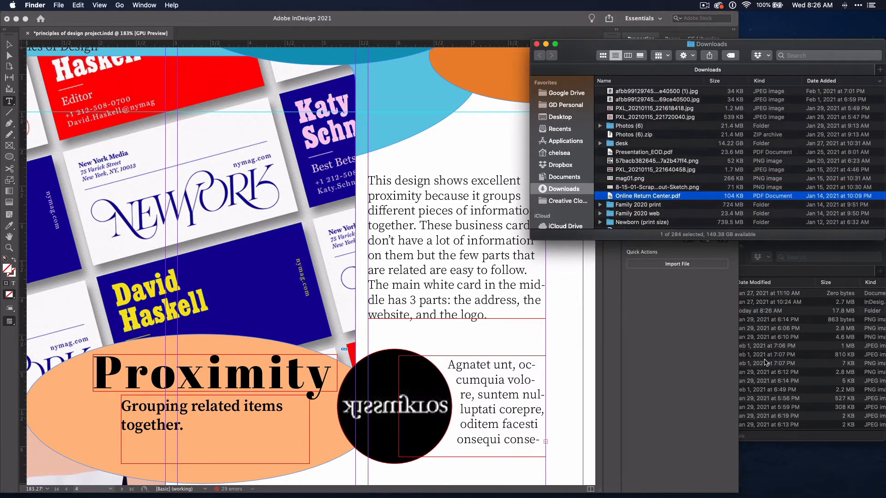
click(763, 359)
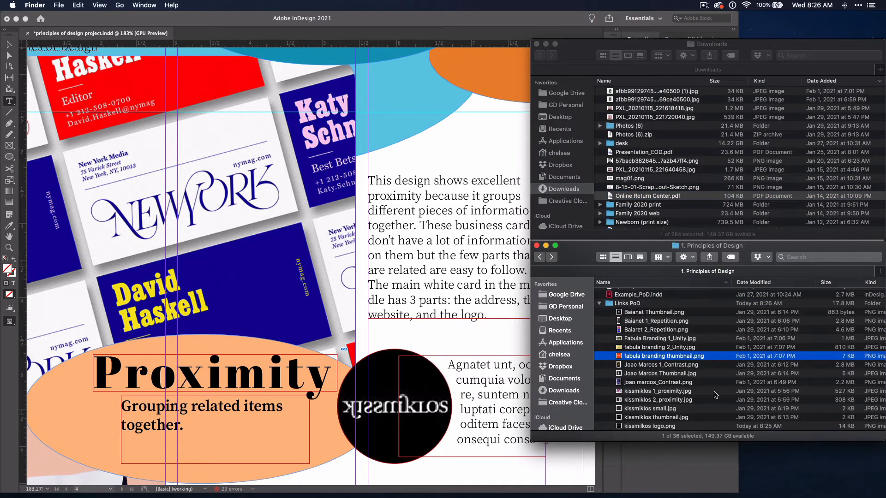
click(663, 426)
click(490, 418)
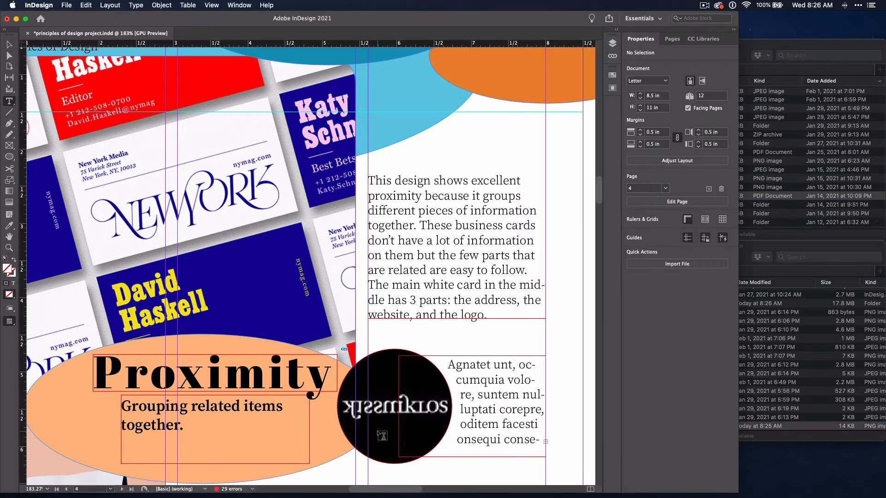
Step: Delete the existing logo image from the circular frame beside the Proximity heading, keeping the frame
key(v)
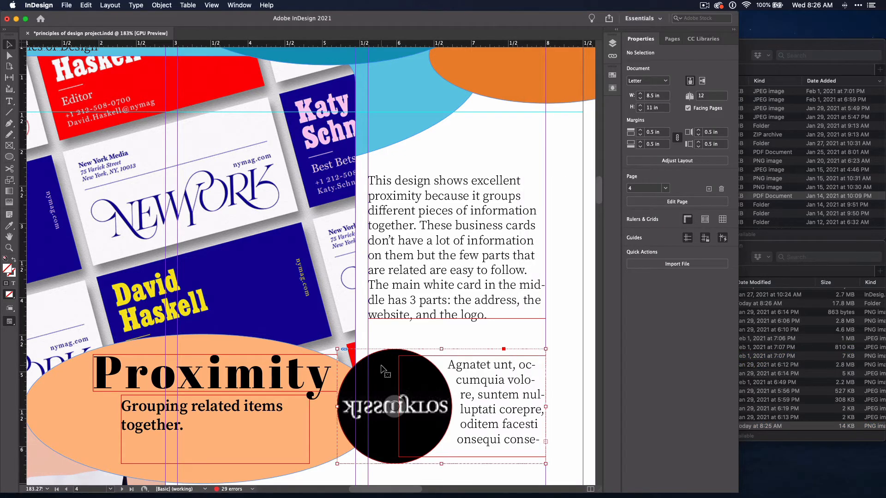
click(385, 384)
click(397, 406)
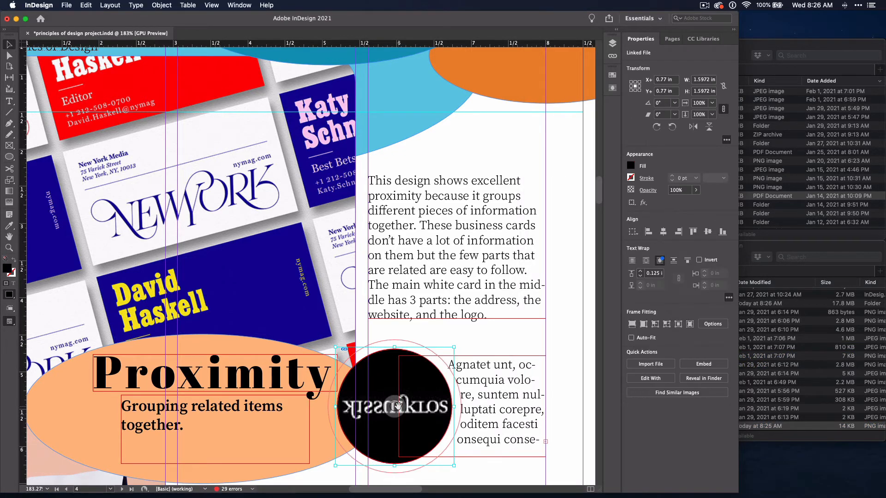
key(Delete)
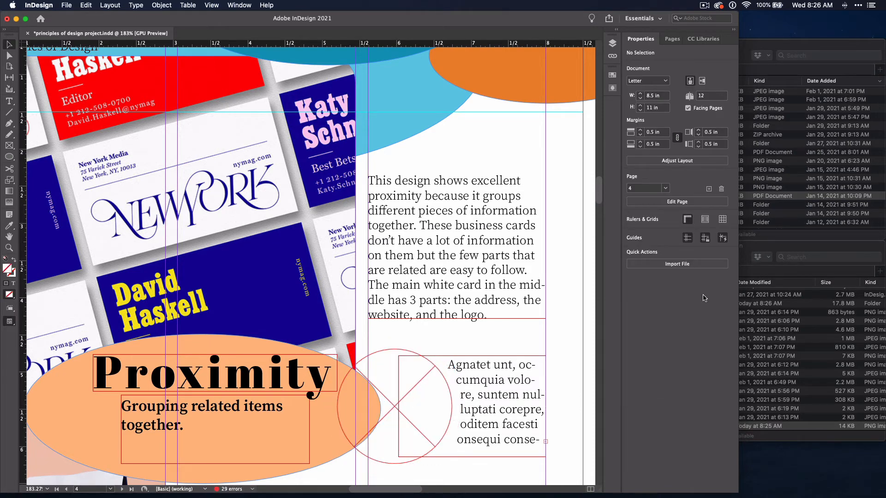
Step: Place kissmilkos logo.png from the Links PoD folder in Finder into the empty circular frame
click(782, 314)
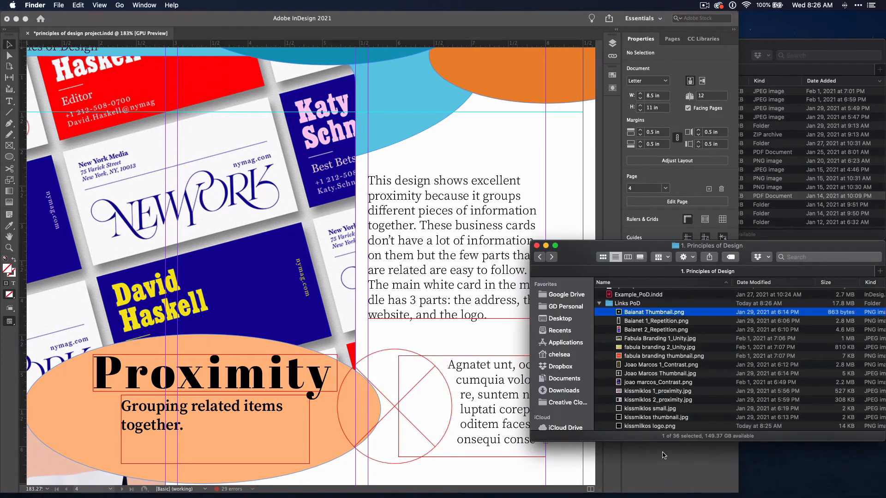
drag(637, 425, 385, 365)
click(395, 405)
Step: Scale the logo image inside the circular frame down in small increments to about 12%
scroll(394, 404, down, 1)
key(super+alt+comma)
key(super+alt+comma)
key(super+alt+comma)
key(super+alt+comma)
key(super+alt+comma)
key(super+alt+comma)
key(super+alt+comma)
key(super+alt+comma)
key(super+alt+comma)
key(super+alt+comma)
key(super+alt+comma)
key(super+alt+comma)
key(super+alt+comma)
key(super+alt+comma)
key(super+alt+comma)
key(super+alt+comma)
key(super+alt+comma)
key(super+alt+comma)
key(super+alt+comma)
key(super+alt+comma)
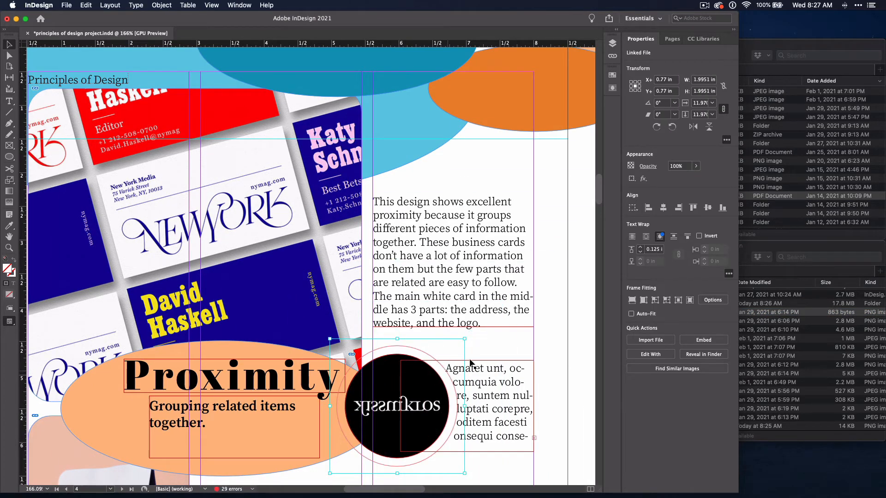
click(491, 350)
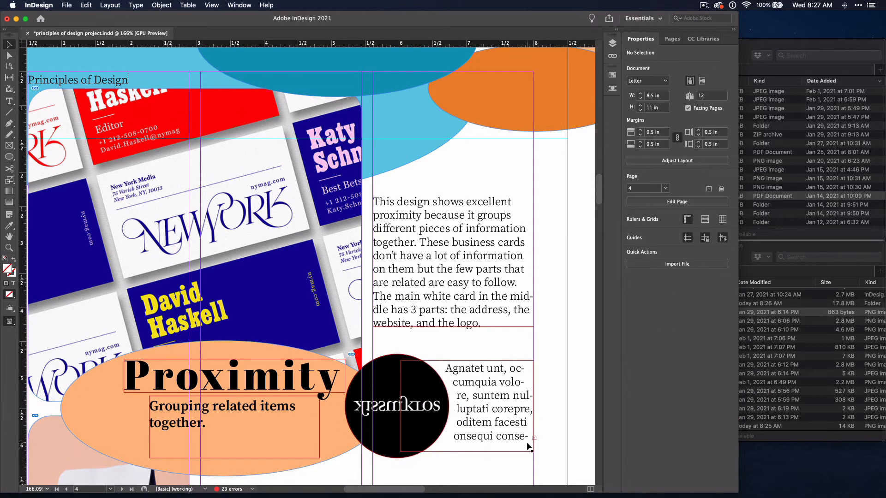
Step: Switch to Chrome and copy the first sentence of the designer's bio from the KissMiklos Behance profile
key(super+Tab)
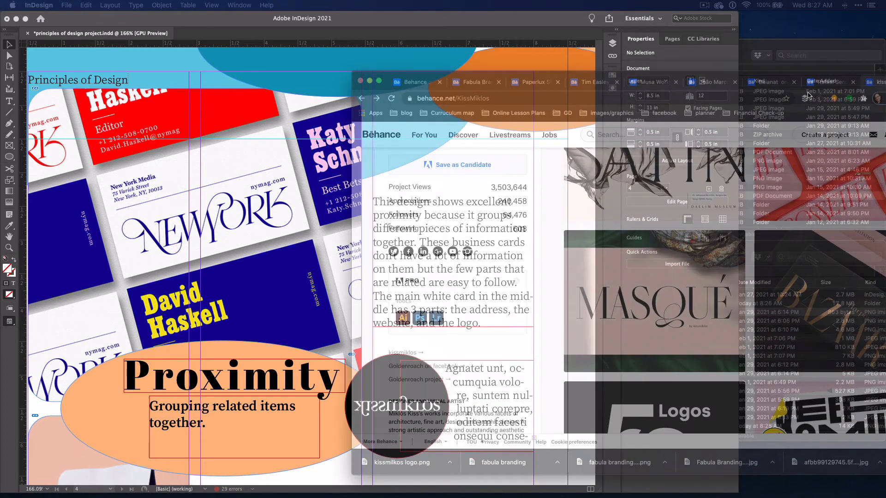
scroll(487, 326, down, 10)
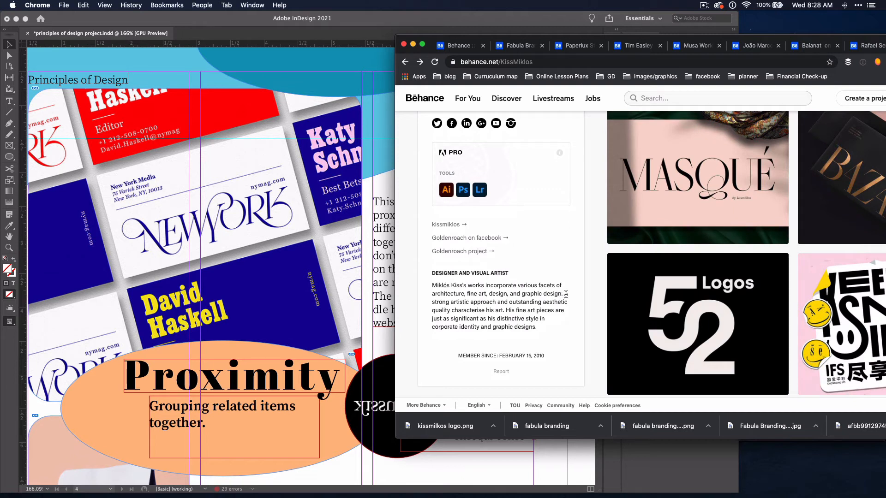
drag(562, 294, 441, 281)
key(super+c)
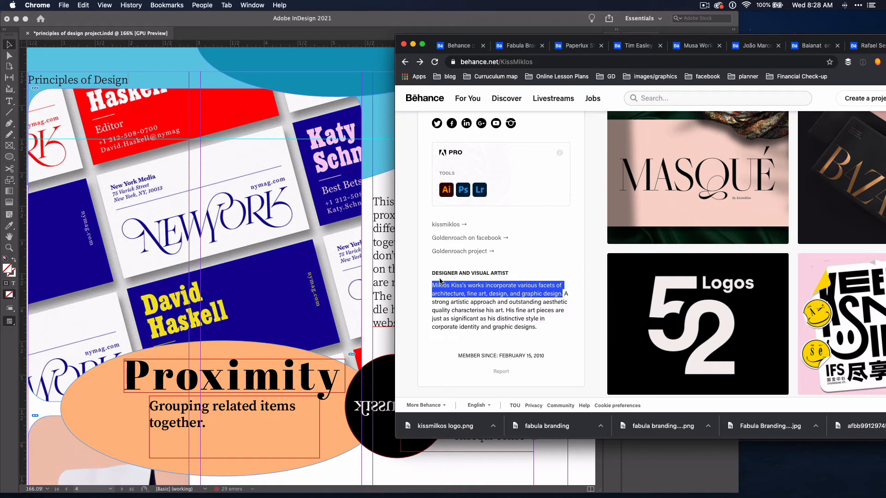
Step: Back in InDesign, replace all the placeholder text beside the circular logo with the copied bio sentence
click(388, 373)
double_click(480, 368)
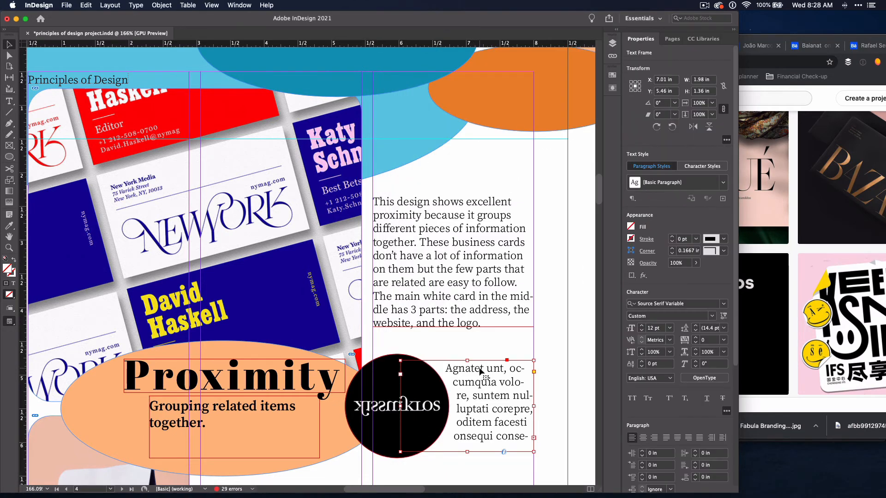
key(super+a)
key(super+v)
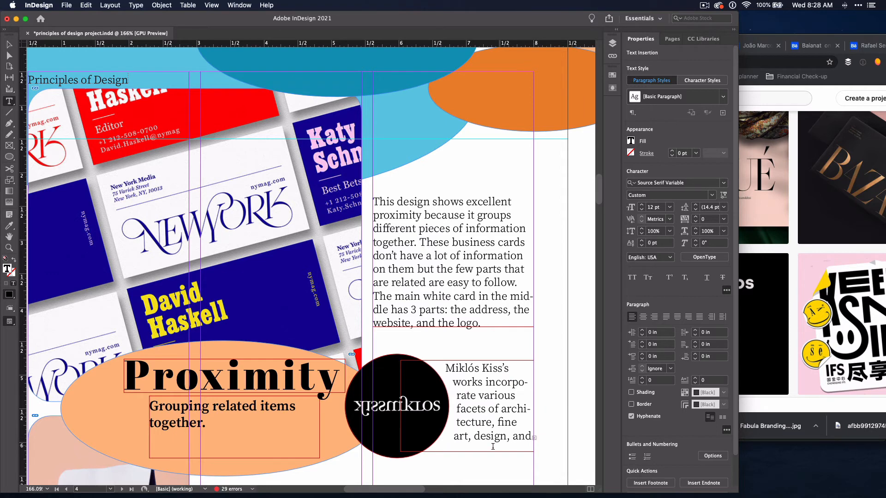
Step: Extend the bio text frame downward and fit its height to the full sentence
scroll(470, 450, down, 2)
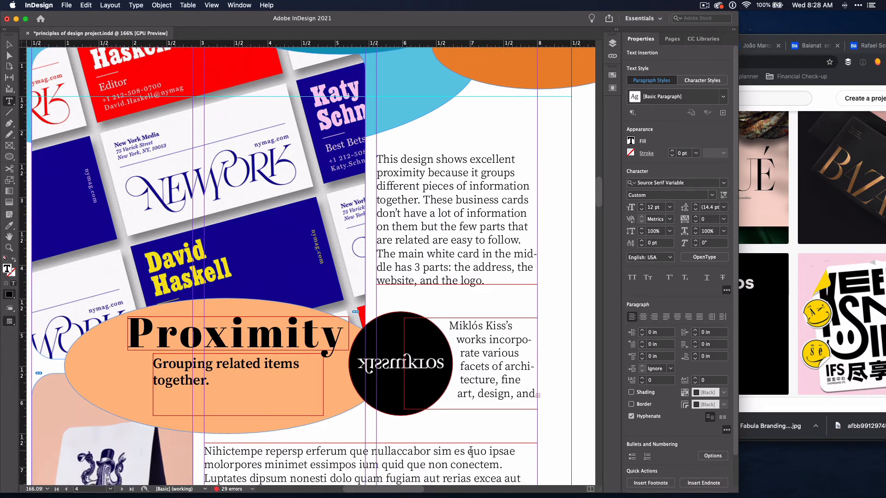
super+click(477, 426)
key(v)
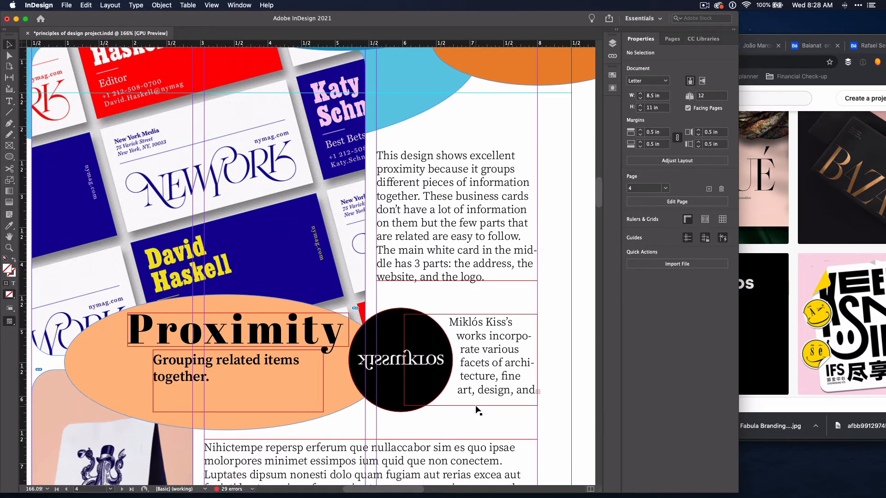
click(476, 404)
drag(471, 406, 471, 420)
double_click(470, 420)
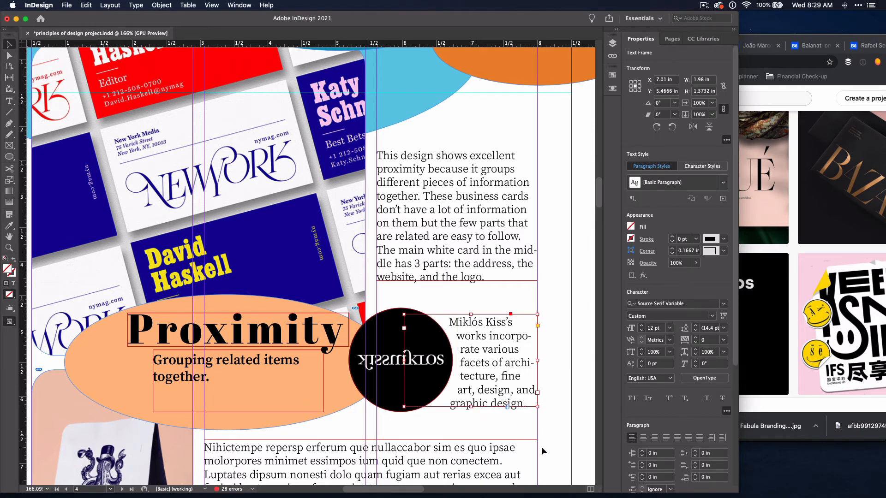
Step: Select the proximity paragraph, bio and lower body text frames and distribute the vertical spacing between them evenly
drag(548, 448, 531, 249)
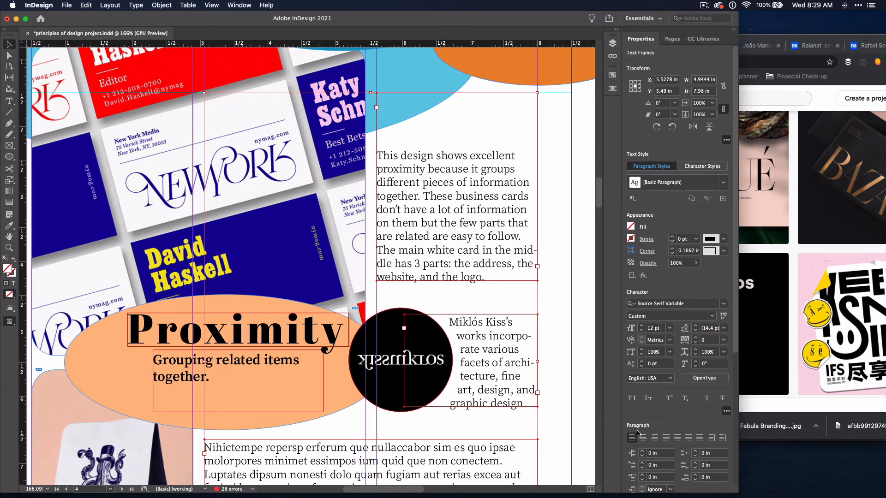
scroll(639, 434, down, 5)
click(726, 359)
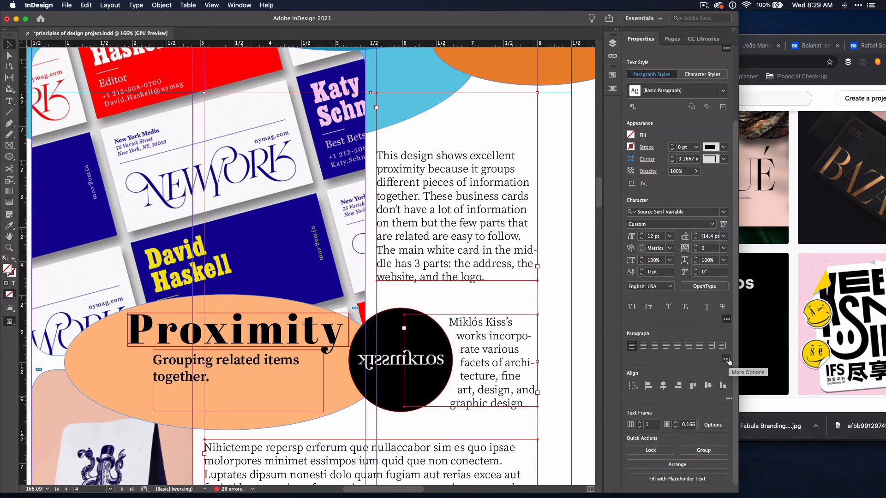
click(727, 320)
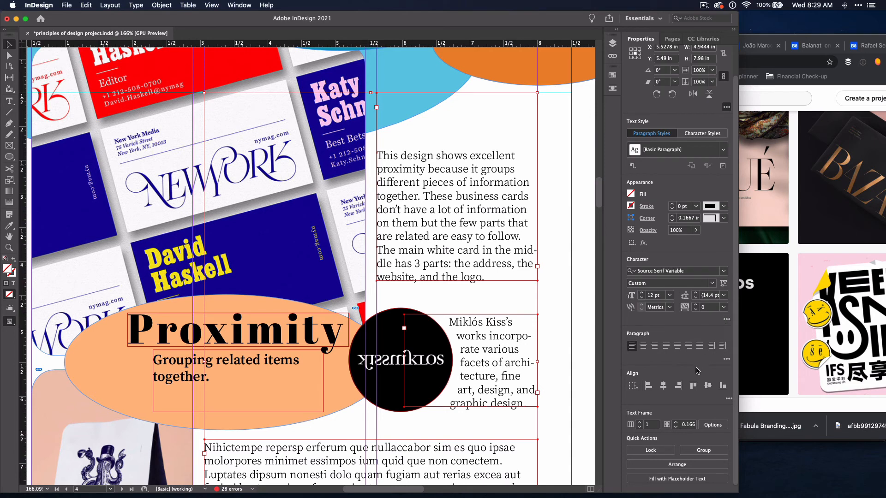
click(729, 399)
click(632, 454)
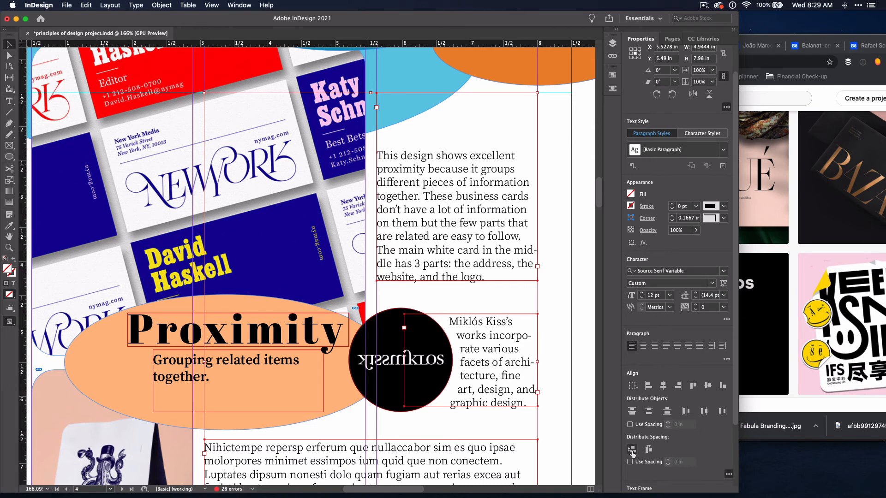
click(553, 430)
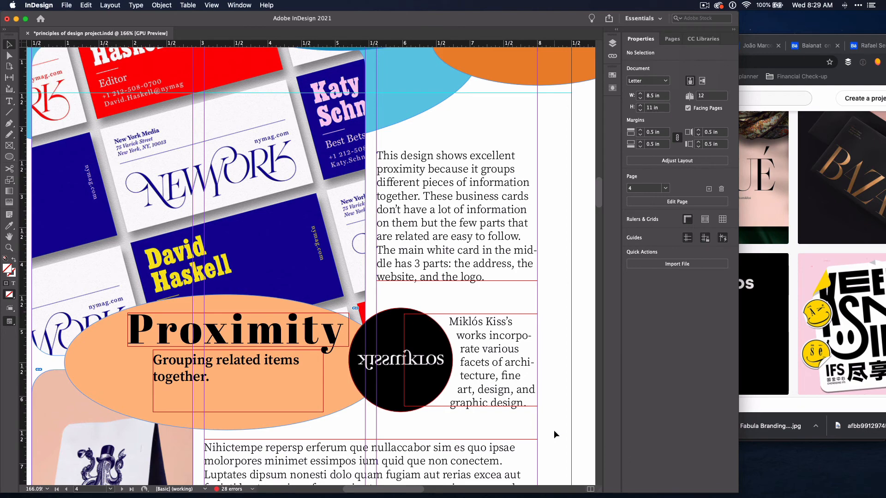
scroll(554, 430, down, 5)
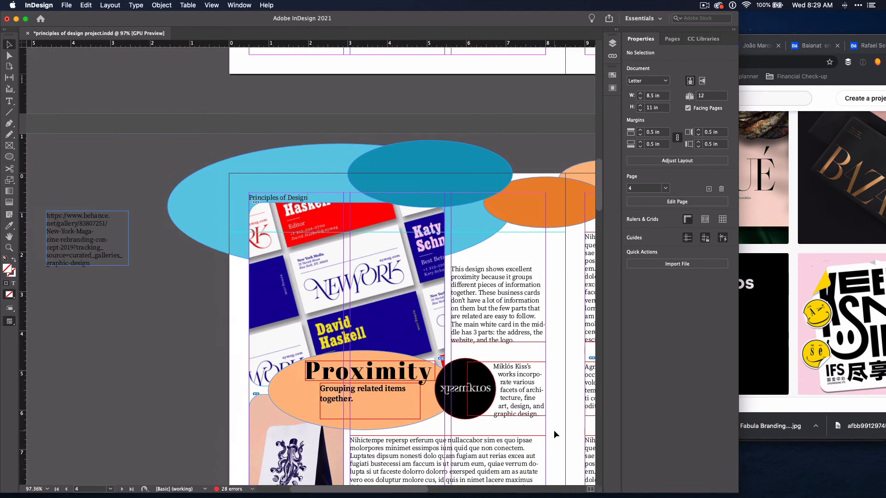
scroll(554, 429, down, 2)
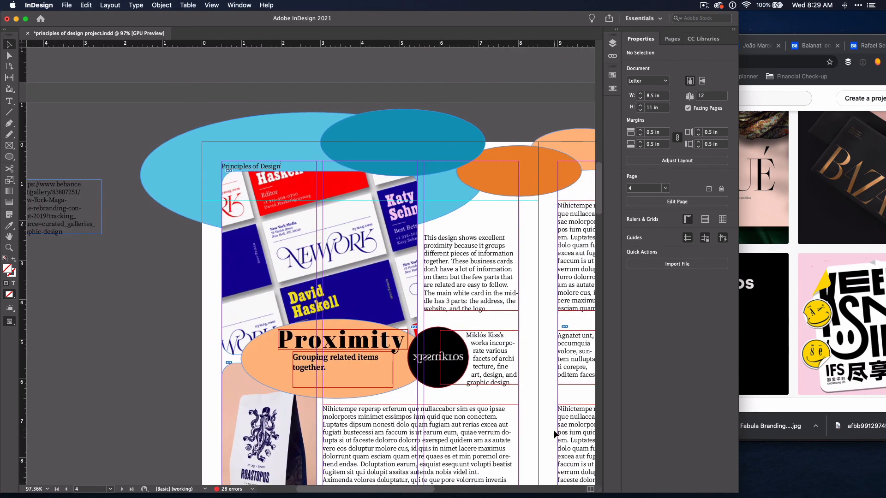
scroll(554, 429, right, 4)
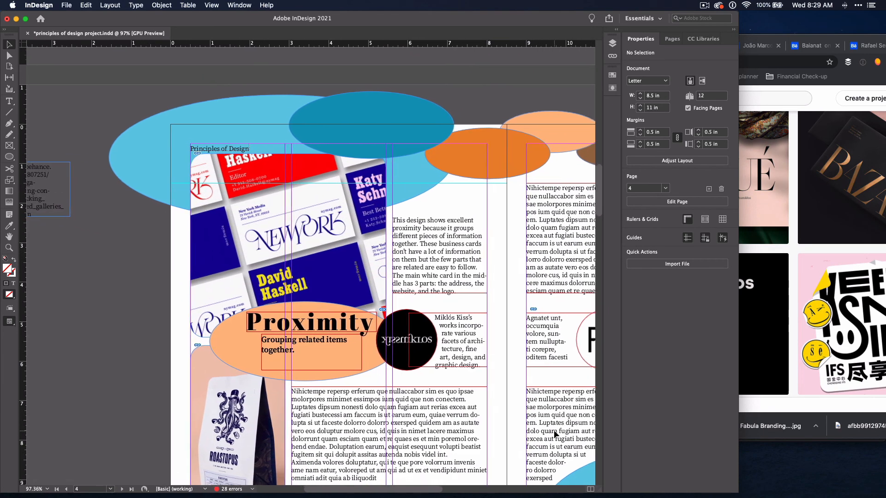
scroll(553, 433, right, 5)
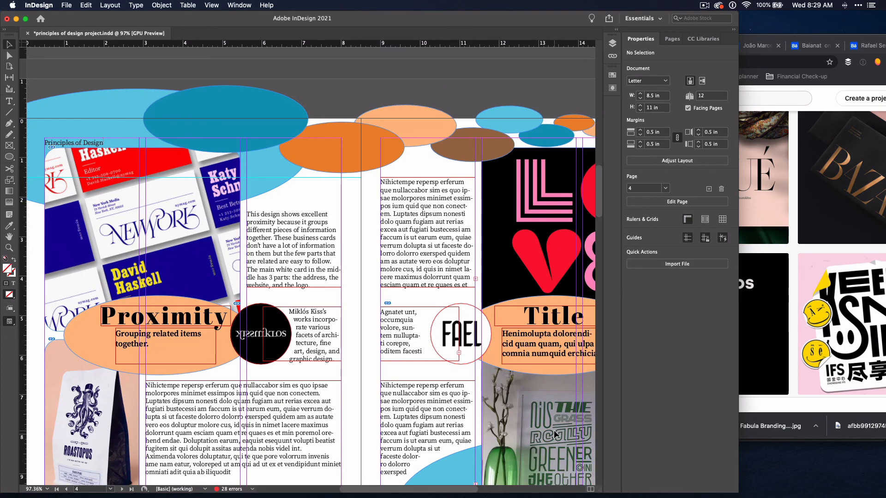
scroll(560, 378, right, 3)
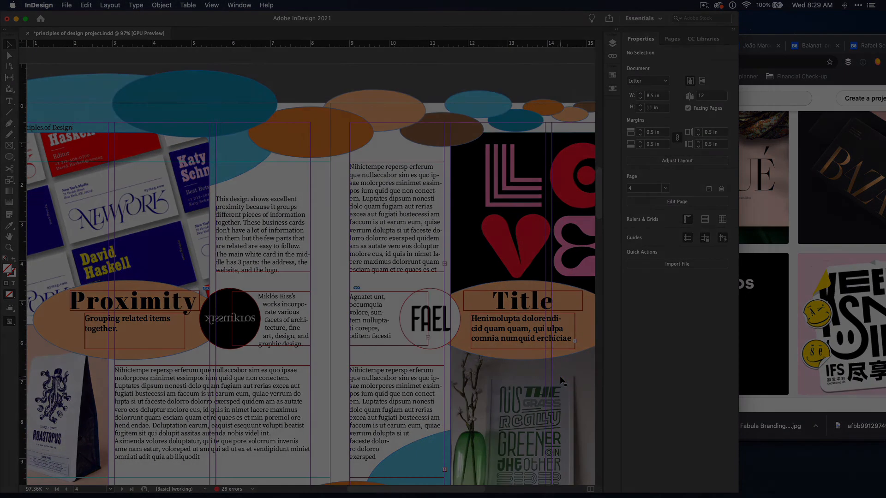